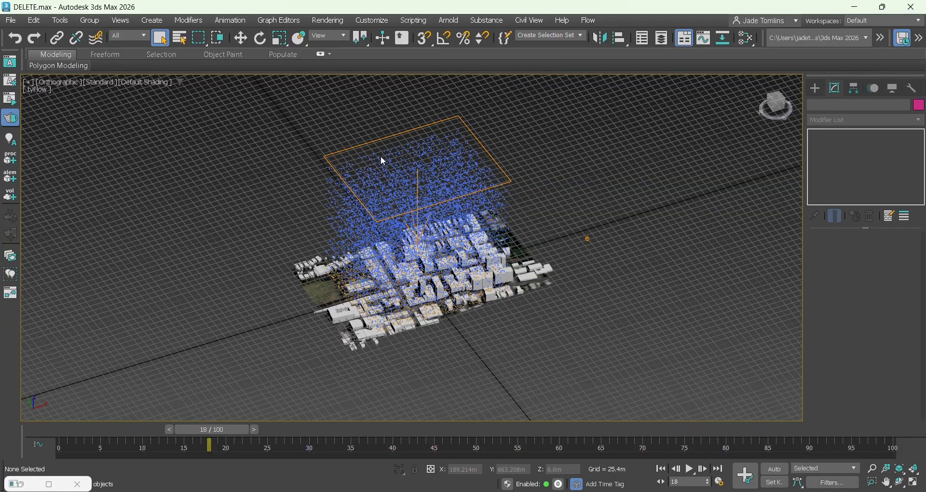
Export the whole city scene as an FBX file named TWINMOTION EXPORT, keeping the Autodesk Media & Entertainment preset.
{"action": "scroll", "coordinate": [414, 272], "scroll_direction": "up", "scroll_amount": 2}
{"action": "scroll", "coordinate": [416, 267], "scroll_direction": "down", "scroll_amount": 2}
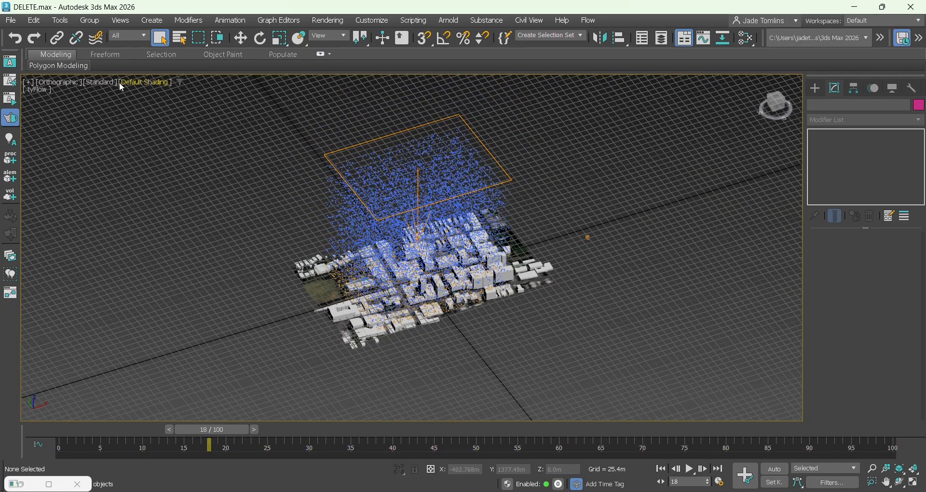
{"action": "left_click", "coordinate": [15, 23]}
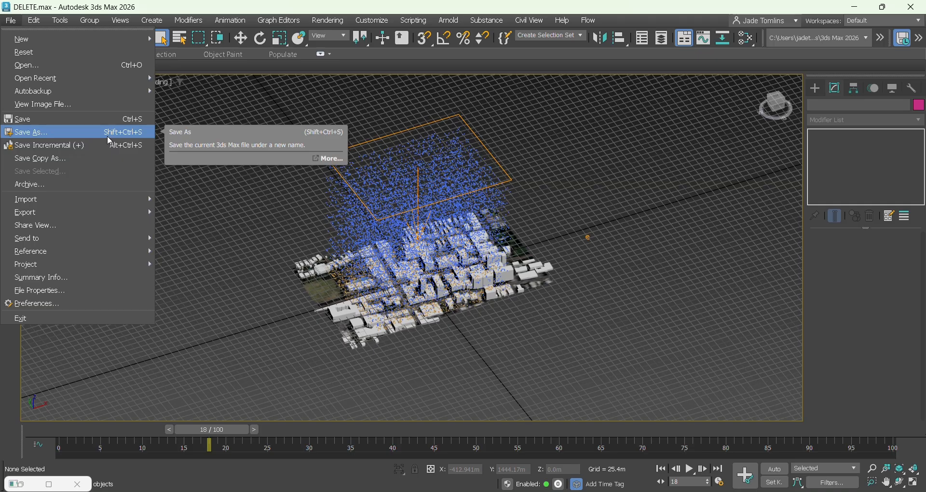
{"action": "mouse_move", "coordinate": [53, 216]}
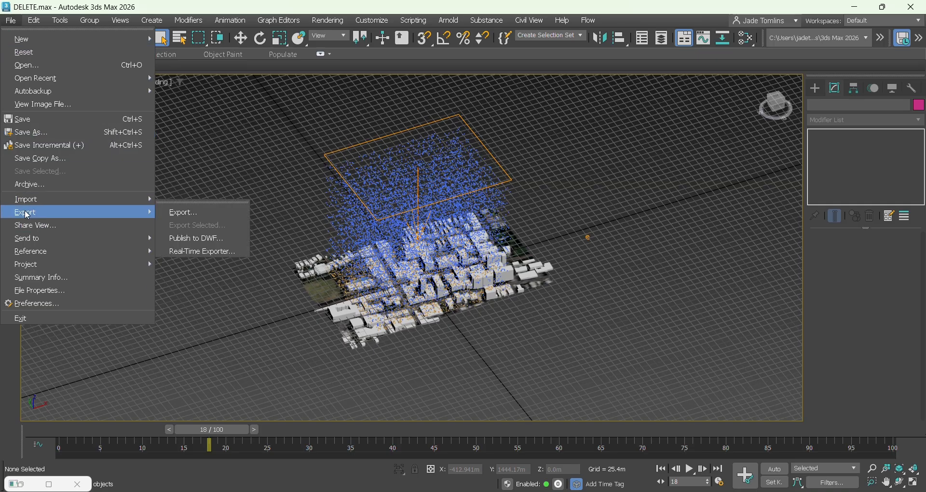
{"action": "left_click", "coordinate": [178, 214]}
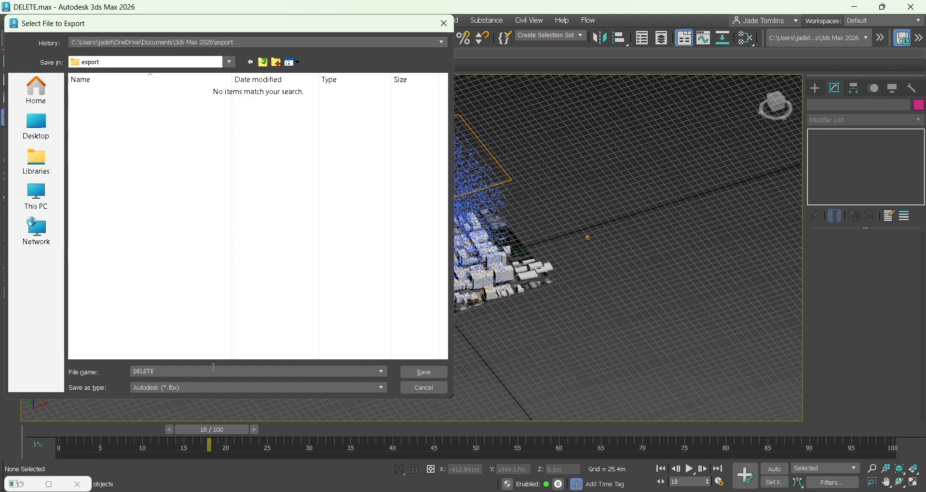
{"action": "left_click_drag", "start_coordinate": [177, 367], "coordinate": [40, 355]}
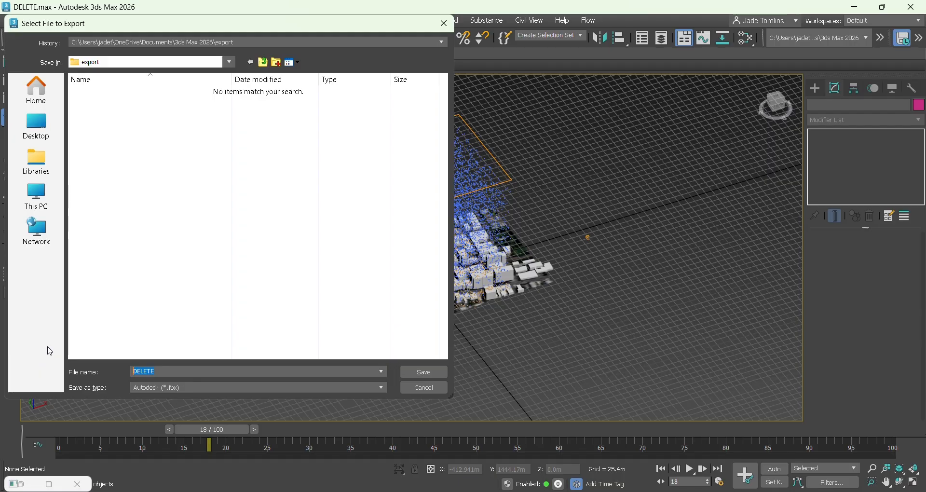
{"action": "type", "text": "TWINMOTION EXPORT"}
{"action": "left_click", "coordinate": [420, 372]}
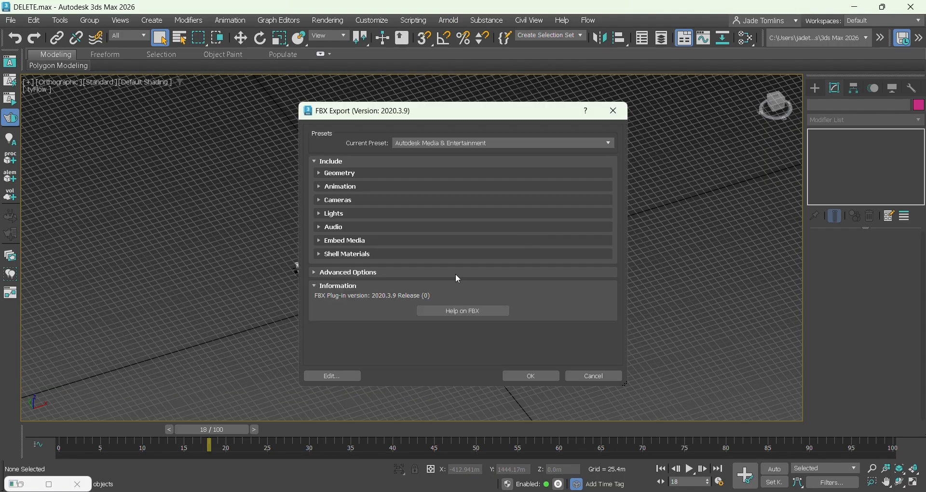
{"action": "left_click", "coordinate": [539, 374]}
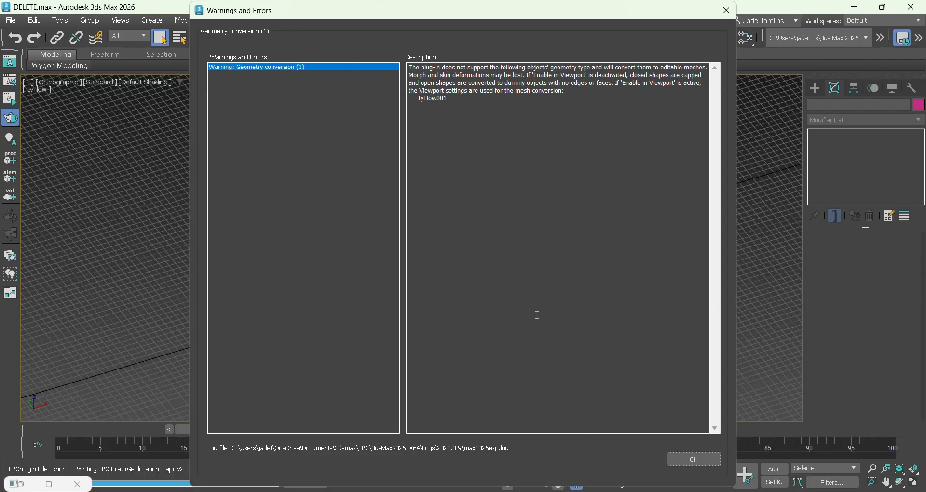
{"action": "left_click", "coordinate": [695, 461]}
{"action": "scroll", "coordinate": [639, 320], "scroll_direction": "down", "scroll_amount": 5}
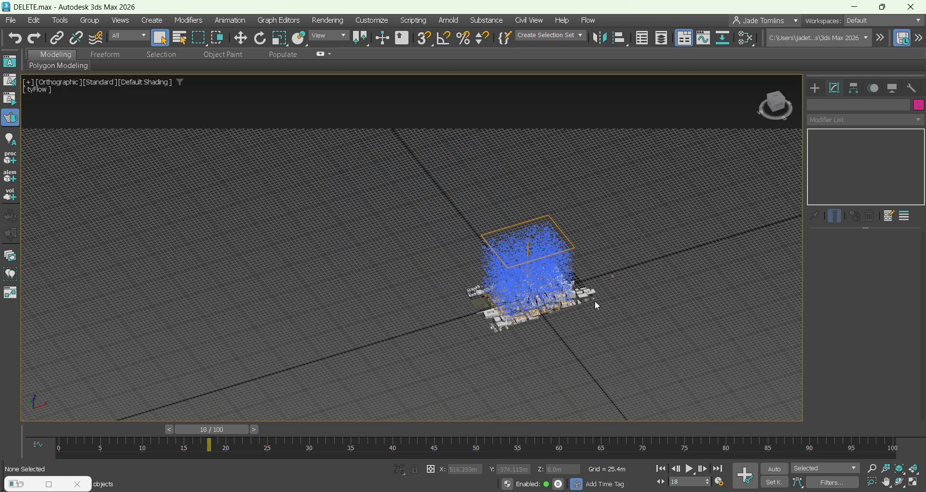
{"action": "scroll", "coordinate": [559, 297], "scroll_direction": "up", "scroll_amount": 6}
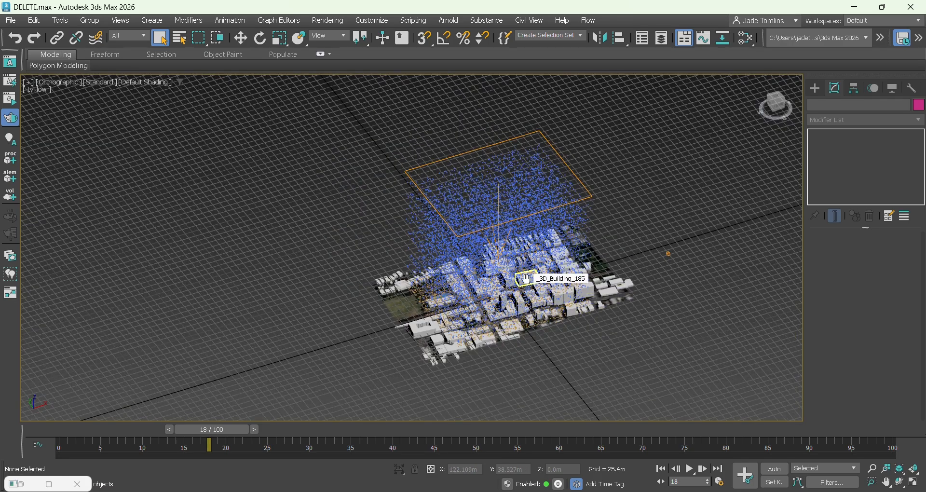
{"action": "middle_click_drag", "start_coordinate": [527, 279], "coordinate": [452, 278]}
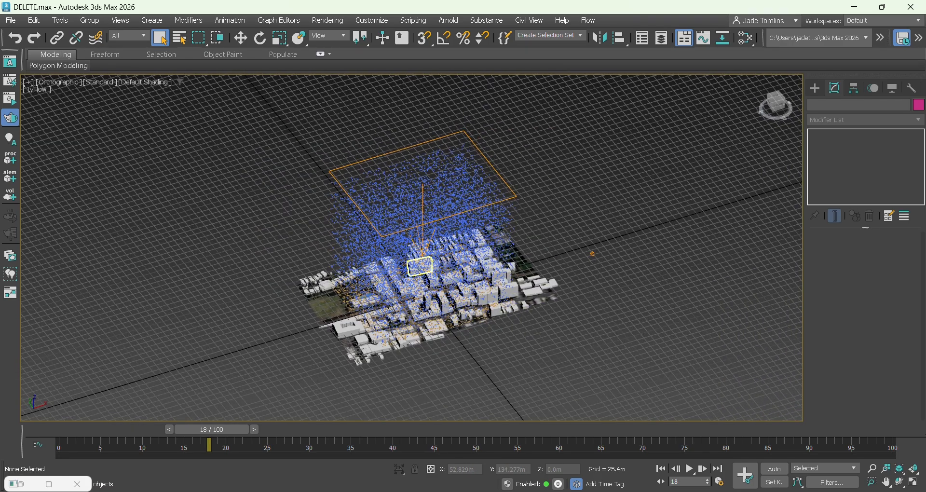
Switch to the Epic Games Launcher, launch Twinmotion 2025.2 and start a new scene.
{"action": "key", "text": "super"}
{"action": "type", "text": "UNREA"}
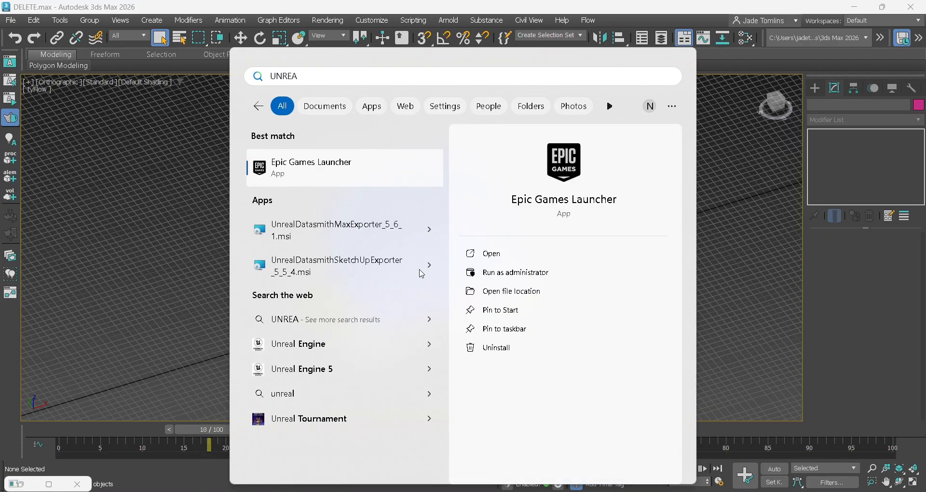
{"action": "key", "text": "Return"}
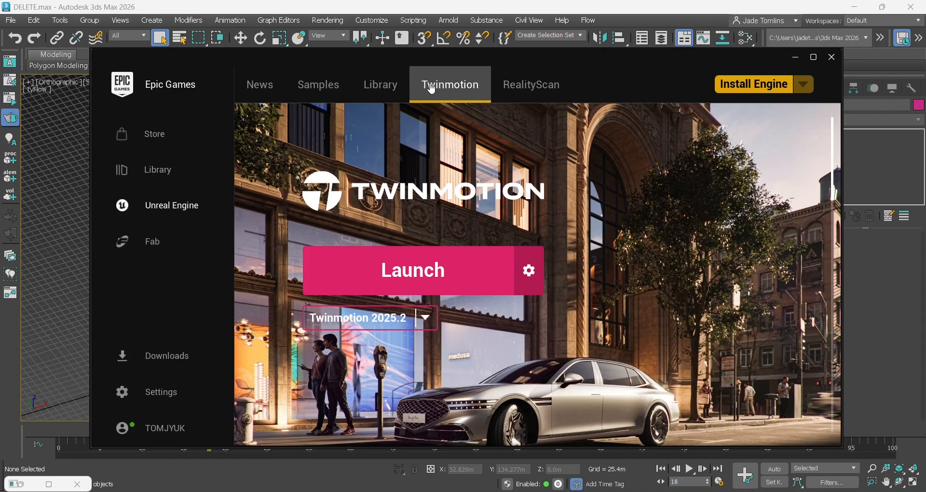
{"action": "left_click", "coordinate": [463, 280]}
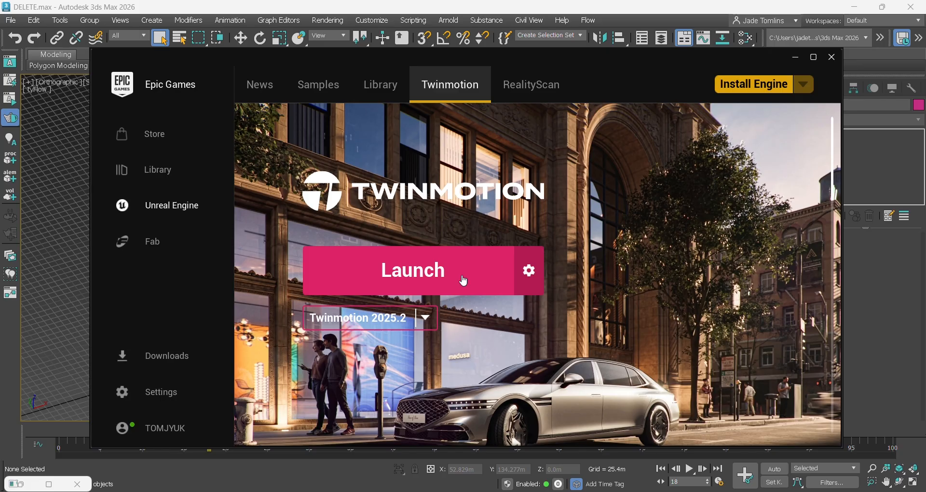
{"action": "left_click", "coordinate": [462, 279]}
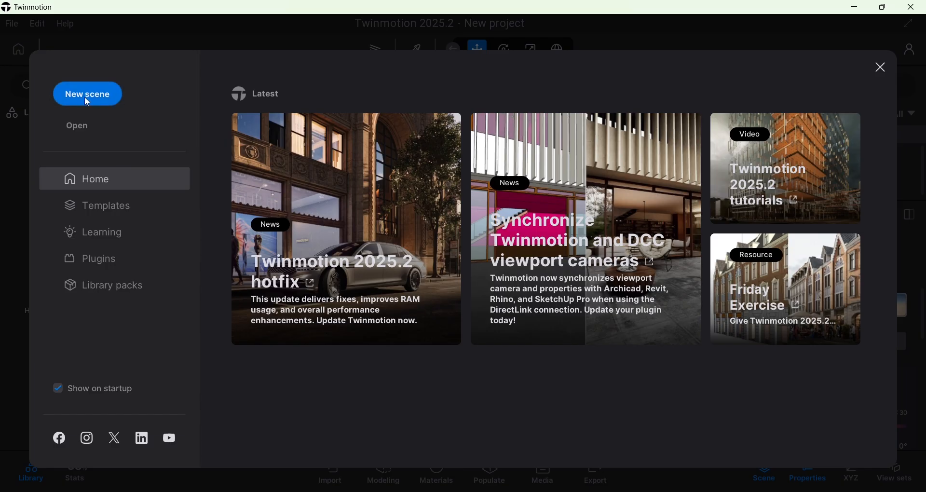
{"action": "left_click", "coordinate": [111, 98]}
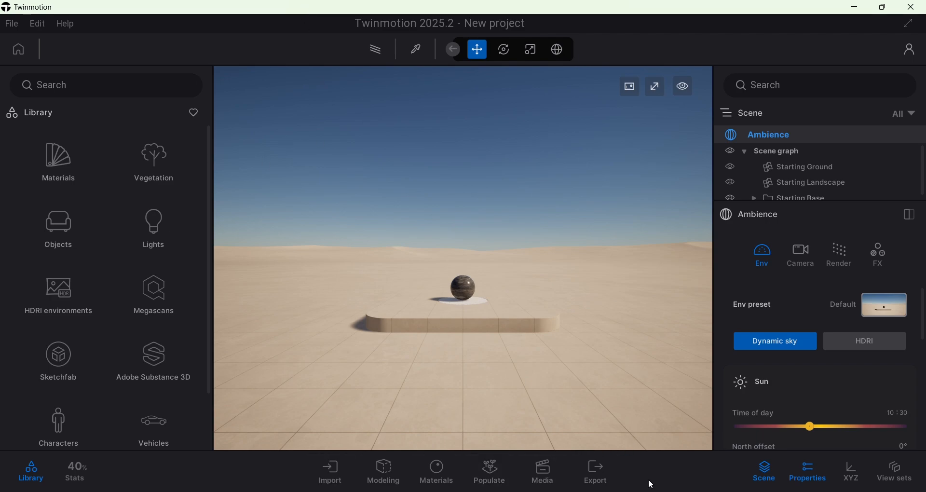
Import TWINMOTION EXPORT.fbx as geometry into the new scene with the default import options.
{"action": "left_click", "coordinate": [336, 471]}
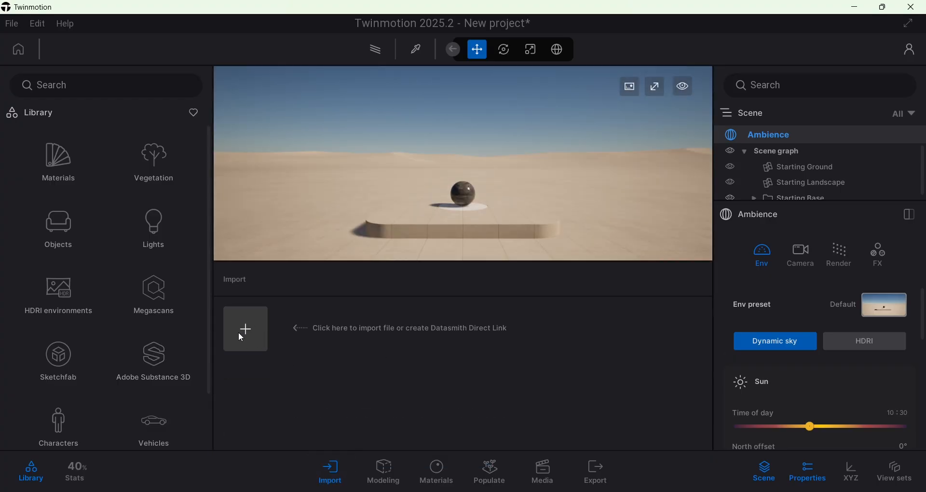
{"action": "left_click", "coordinate": [253, 329]}
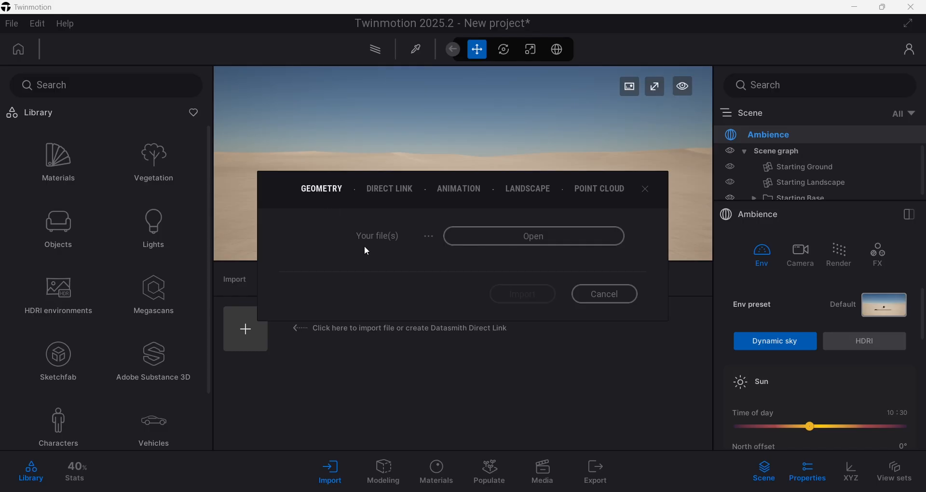
{"action": "left_click", "coordinate": [537, 235]}
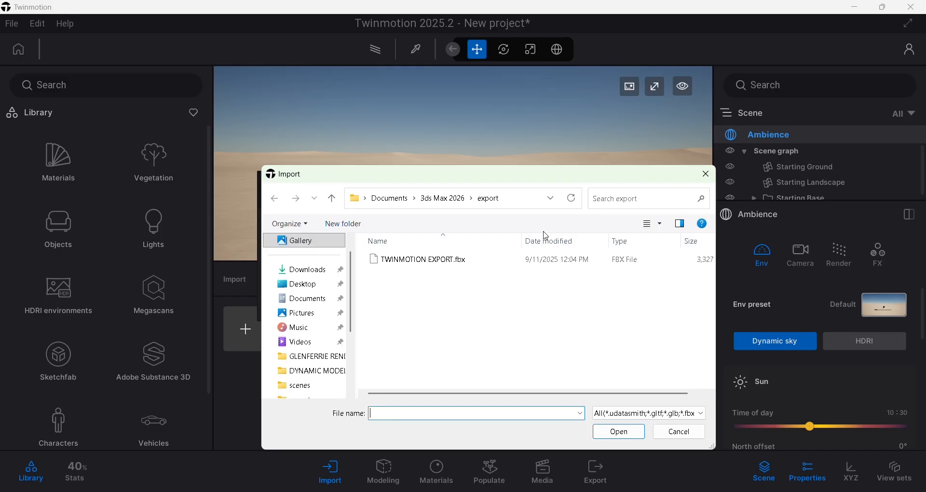
{"action": "left_click", "coordinate": [485, 259]}
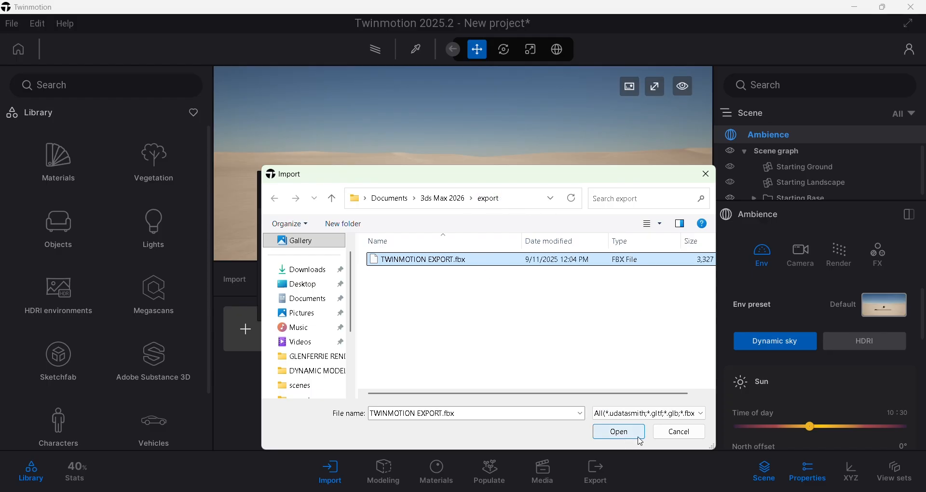
{"action": "left_click", "coordinate": [619, 431]}
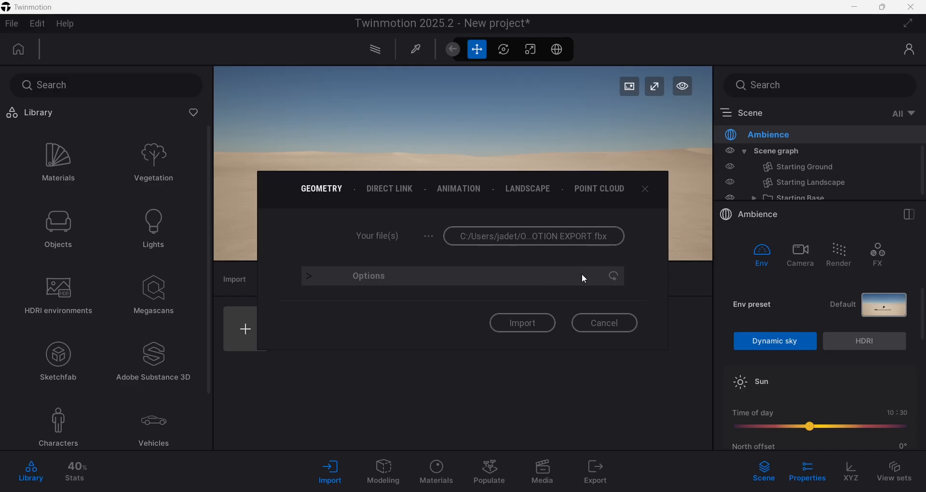
{"action": "left_click", "coordinate": [511, 325]}
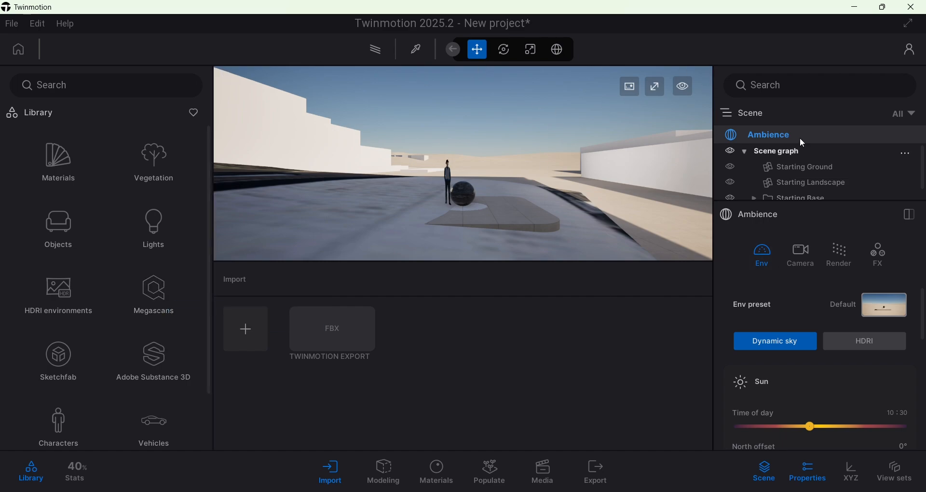
Expand the viewport to full screen and examine the imported city buildings and terrain from several heights and angles.
{"action": "left_click", "coordinate": [655, 86]}
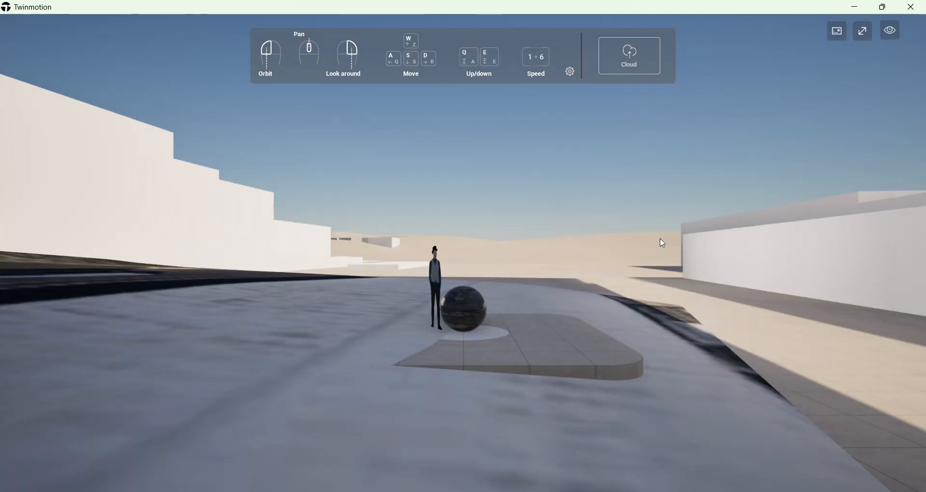
{"action": "middle_click_drag", "start_coordinate": [726, 287], "coordinate": [727, 331]}
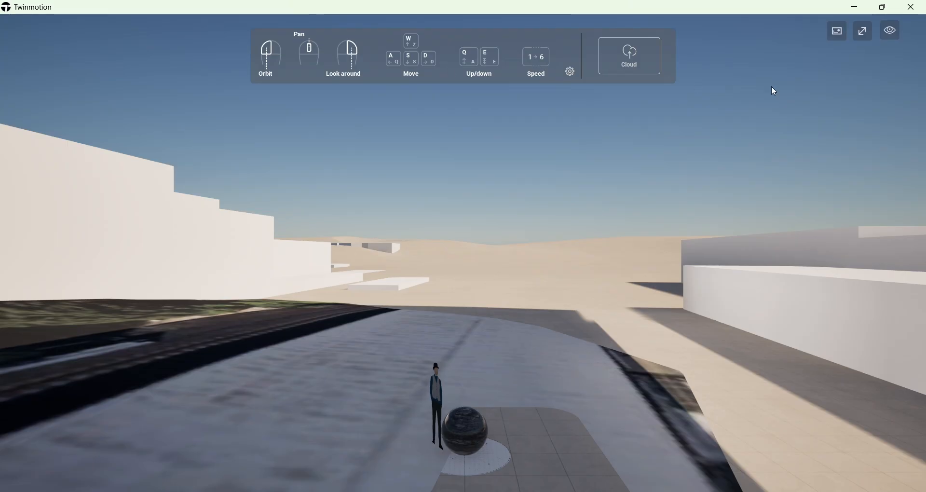
{"action": "left_click_drag", "start_coordinate": [654, 312], "coordinate": [547, 230]}
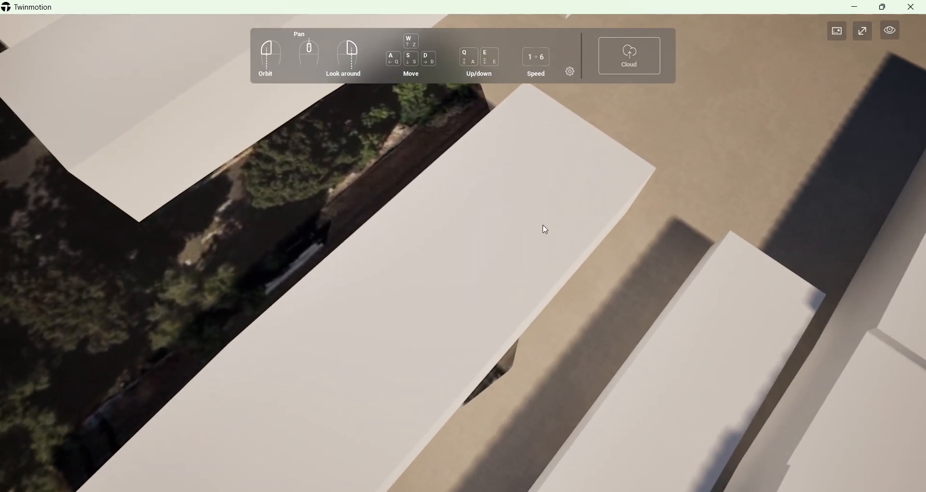
{"action": "scroll", "coordinate": [543, 227], "scroll_direction": "down", "scroll_amount": 3}
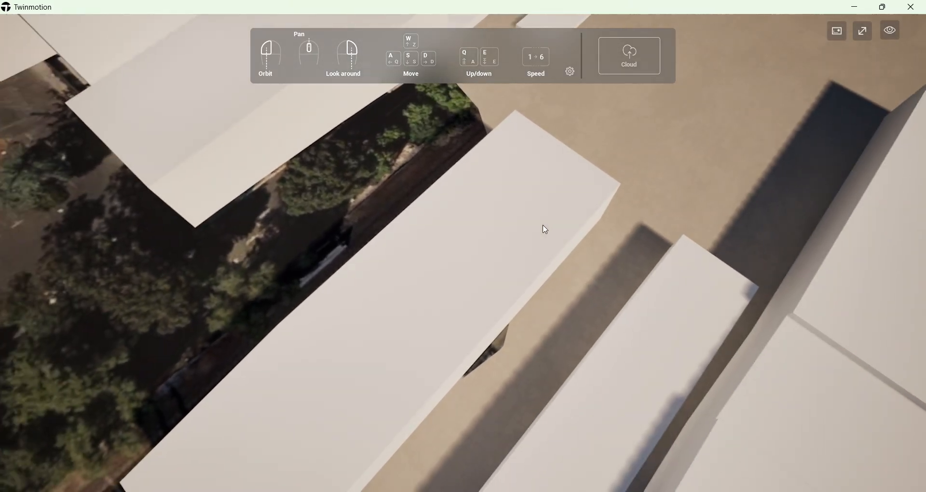
{"action": "right_click_drag", "start_coordinate": [711, 290], "coordinate": [751, 326]}
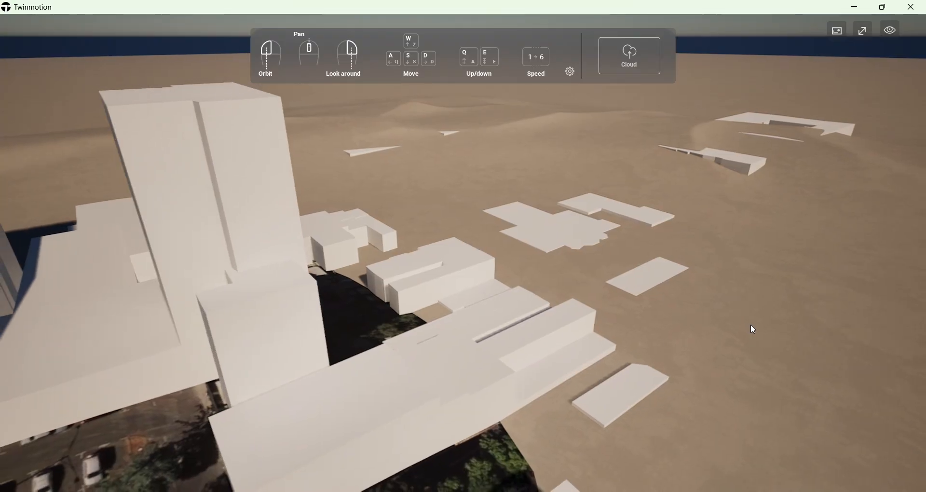
{"action": "key", "text": "q"}
{"action": "key", "text": "e"}
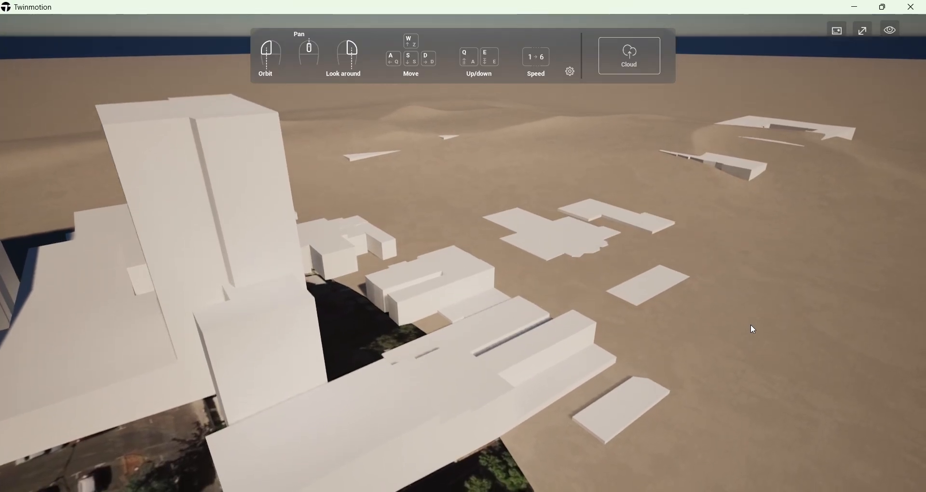
{"action": "key", "text": "q"}
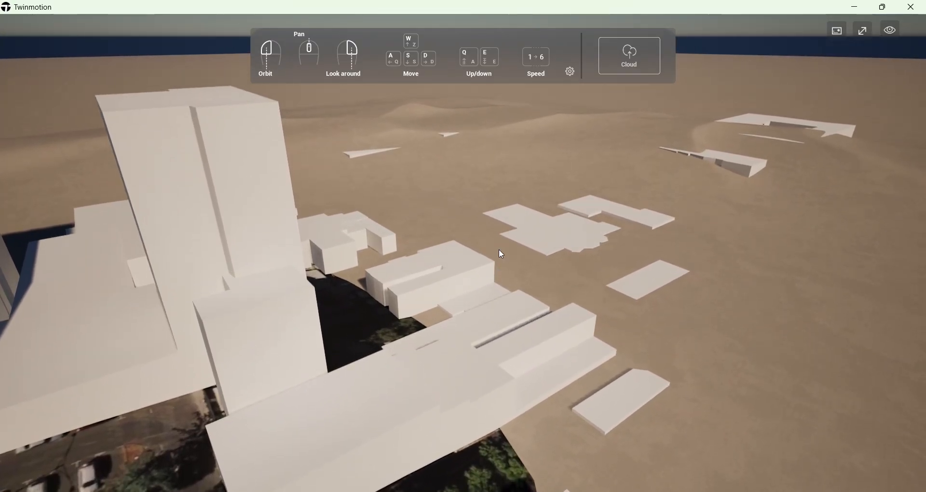
{"action": "key", "text": "q"}
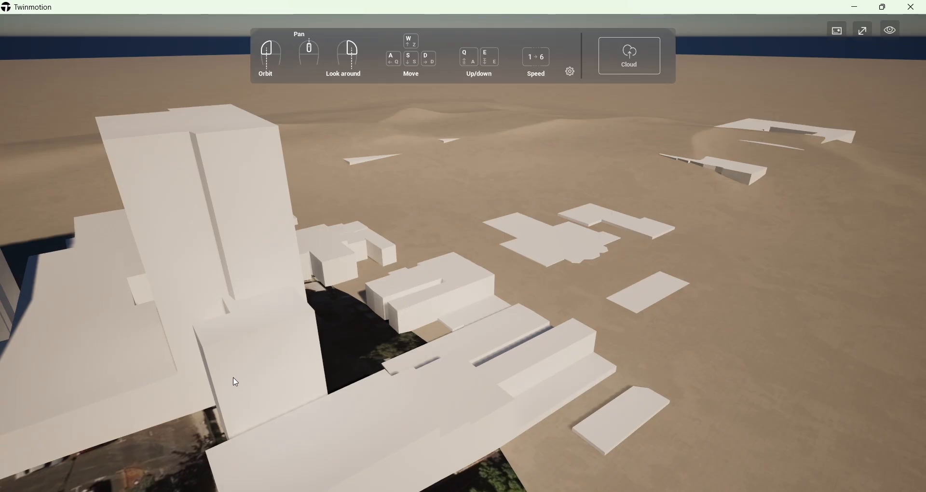
{"action": "left_click_drag", "start_coordinate": [233, 381], "coordinate": [463, 289]}
{"action": "left_click_drag", "start_coordinate": [764, 385], "coordinate": [733, 355]}
Delete the large flat default ground that surrounds the dunes and the imported city model.
{"action": "scroll", "coordinate": [712, 261], "scroll_direction": "down", "scroll_amount": 4}
{"action": "scroll", "coordinate": [724, 271], "scroll_direction": "down", "scroll_amount": 5}
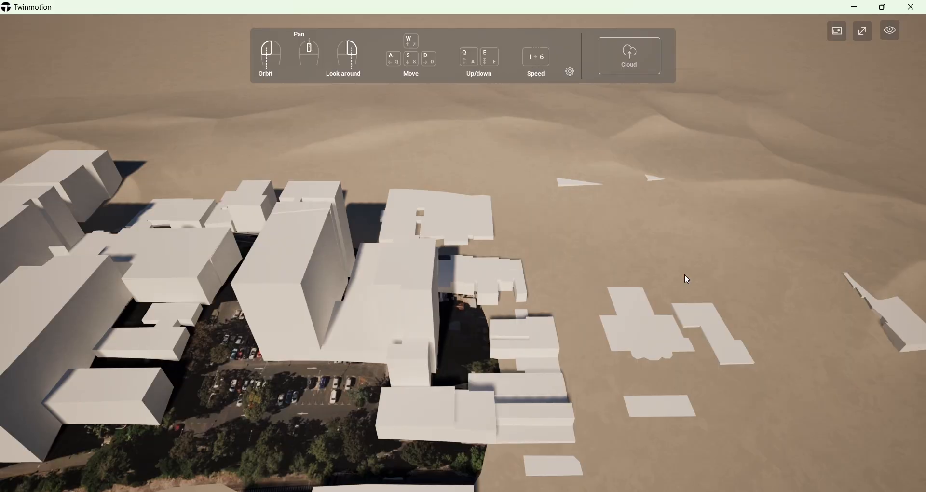
{"action": "scroll", "coordinate": [684, 274], "scroll_direction": "down", "scroll_amount": 1}
{"action": "scroll", "coordinate": [770, 186], "scroll_direction": "down", "scroll_amount": 5}
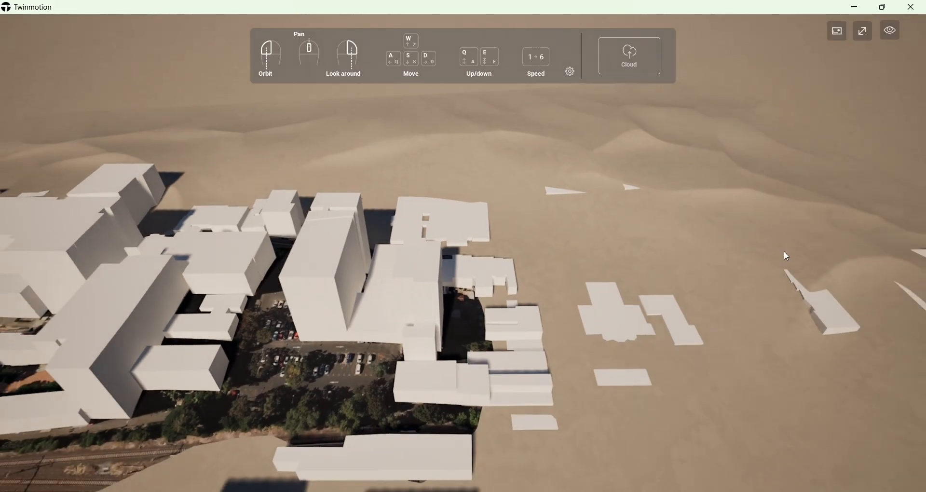
{"action": "scroll", "coordinate": [746, 288], "scroll_direction": "down", "scroll_amount": 6}
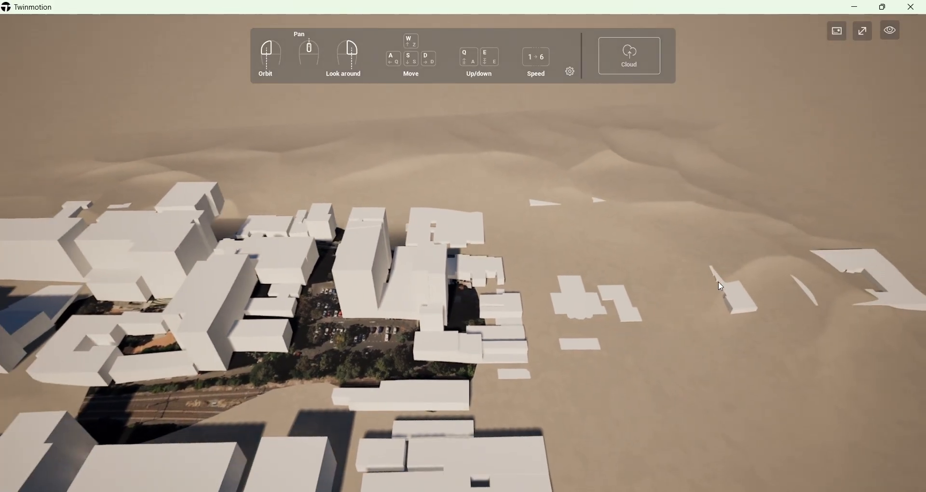
{"action": "scroll", "coordinate": [740, 290], "scroll_direction": "down", "scroll_amount": 5}
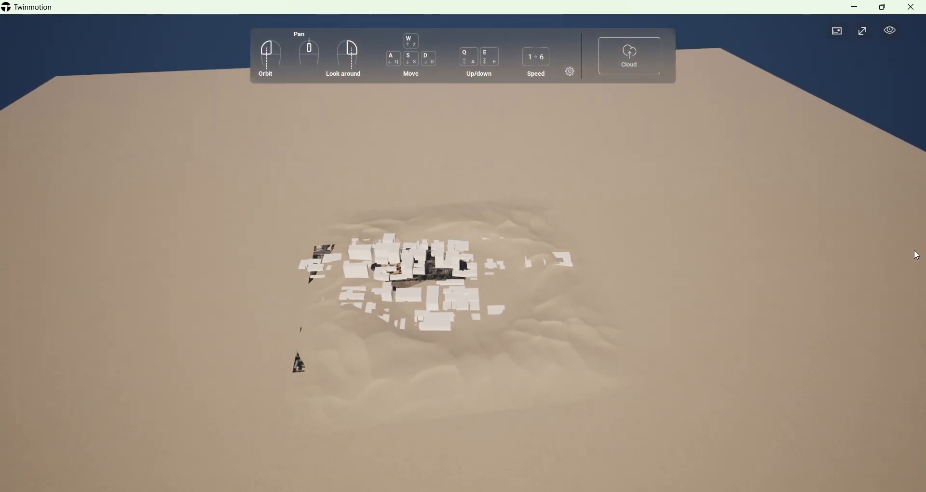
{"action": "right_click_drag", "start_coordinate": [485, 170], "coordinate": [434, 121]}
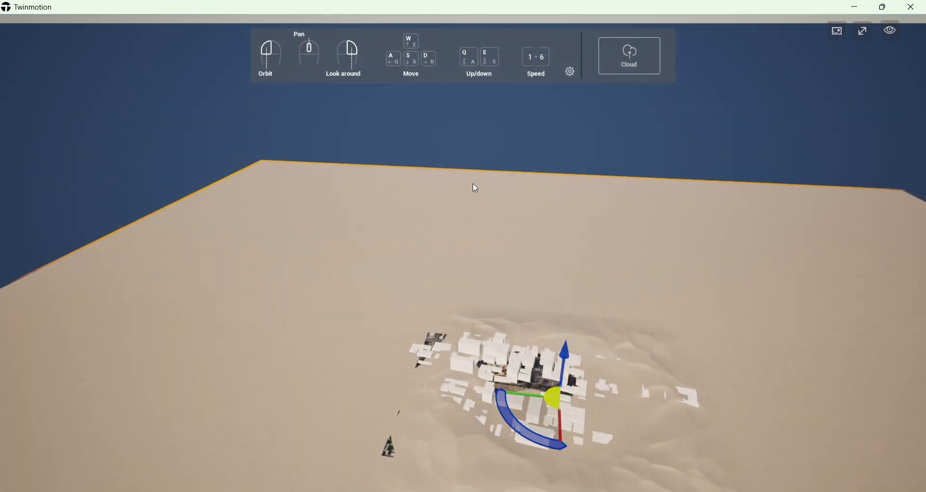
{"action": "key", "text": "Delete"}
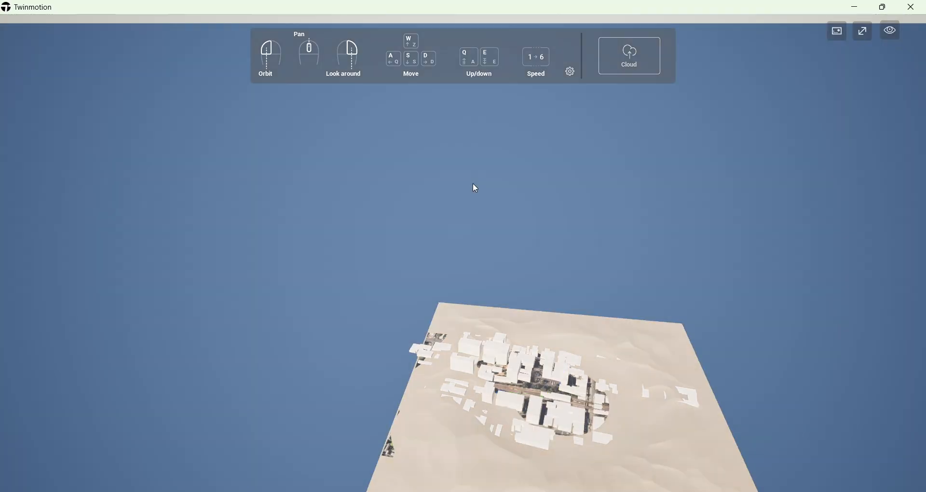
Delete the square sand-dune terrain that covers parts of the imported city model.
{"action": "scroll", "coordinate": [405, 248], "scroll_direction": "down", "scroll_amount": 1}
{"action": "scroll", "coordinate": [406, 248], "scroll_direction": "down", "scroll_amount": 4}
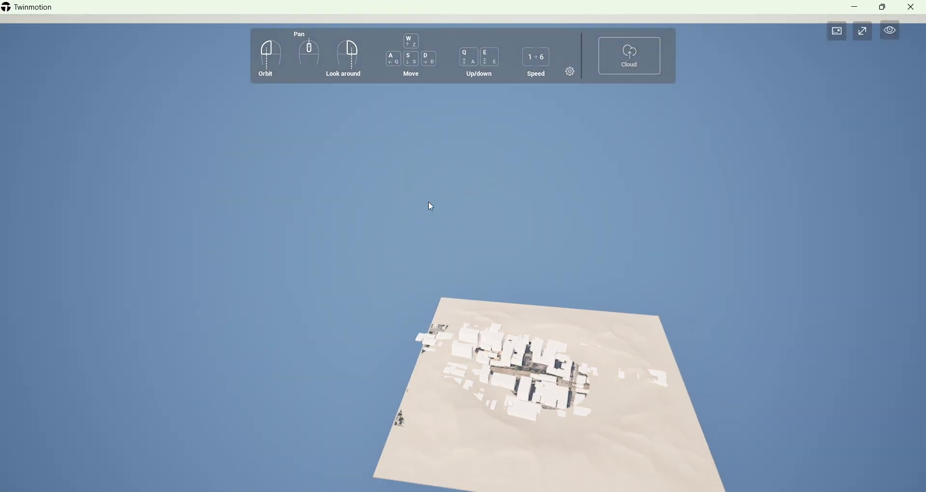
{"action": "scroll", "coordinate": [578, 407], "scroll_direction": "up", "scroll_amount": 1}
{"action": "scroll", "coordinate": [666, 464], "scroll_direction": "up", "scroll_amount": 1}
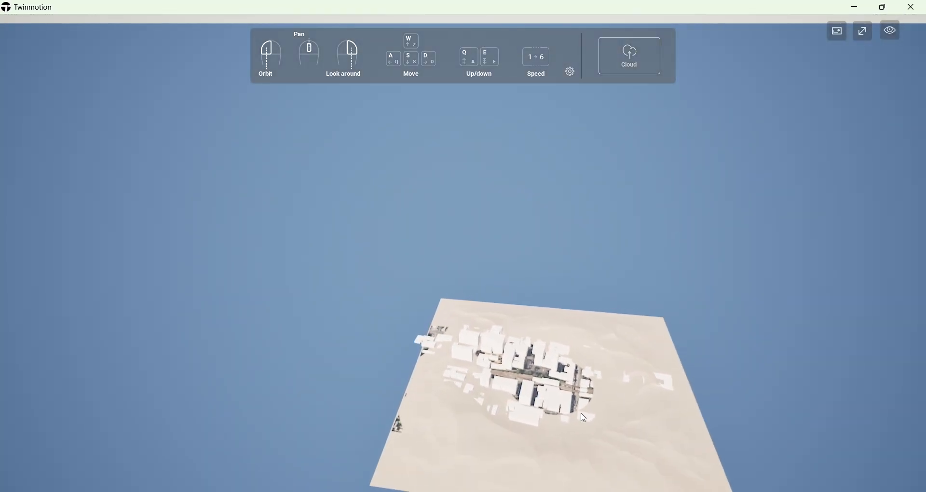
{"action": "left_click_drag", "start_coordinate": [666, 464], "coordinate": [337, 337]}
{"action": "scroll", "coordinate": [637, 215], "scroll_direction": "up", "scroll_amount": 1}
{"action": "scroll", "coordinate": [638, 215], "scroll_direction": "up", "scroll_amount": 3}
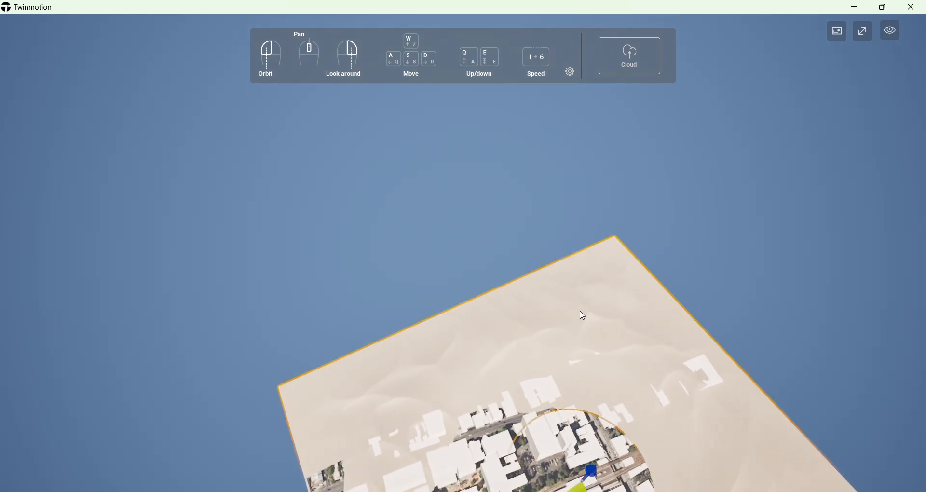
{"action": "scroll", "coordinate": [582, 315], "scroll_direction": "up", "scroll_amount": 2}
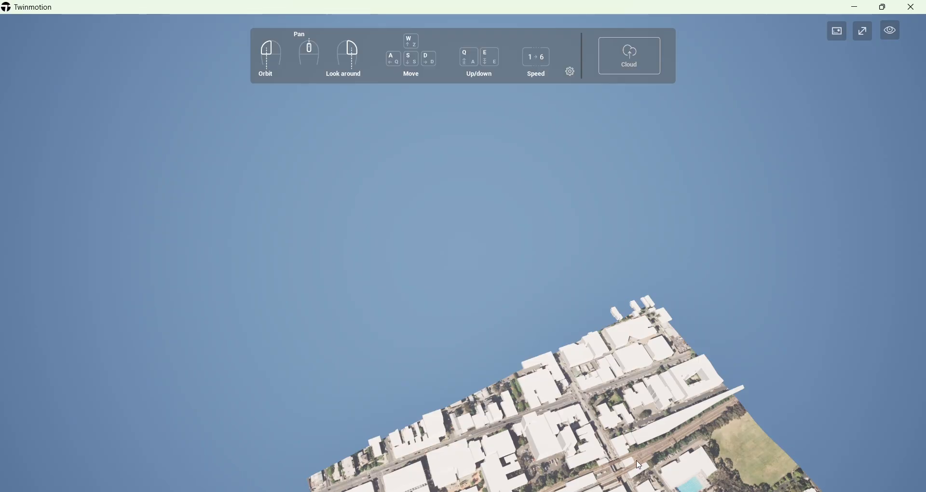
Examine the isolated city model from overhead, low side and oblique angles, checking its buildings and textured ground.
{"action": "left_click_drag", "start_coordinate": [639, 464], "coordinate": [250, 283]}
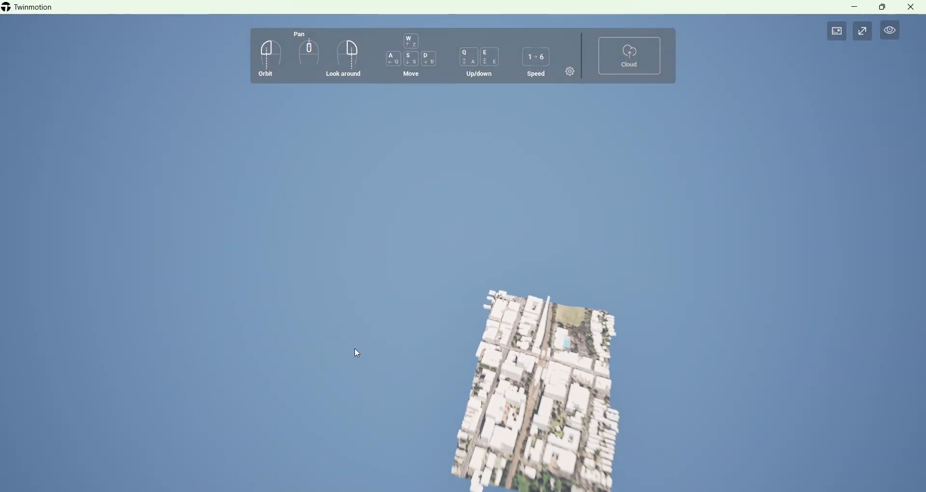
{"action": "scroll", "coordinate": [530, 400], "scroll_direction": "down", "scroll_amount": 3}
{"action": "scroll", "coordinate": [579, 424], "scroll_direction": "up", "scroll_amount": 4}
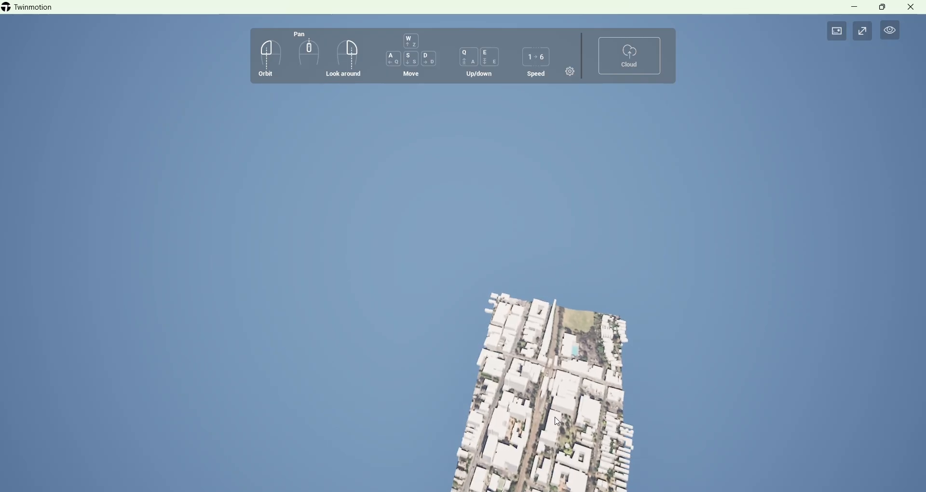
{"action": "left_click_drag", "start_coordinate": [558, 423], "coordinate": [815, 471]}
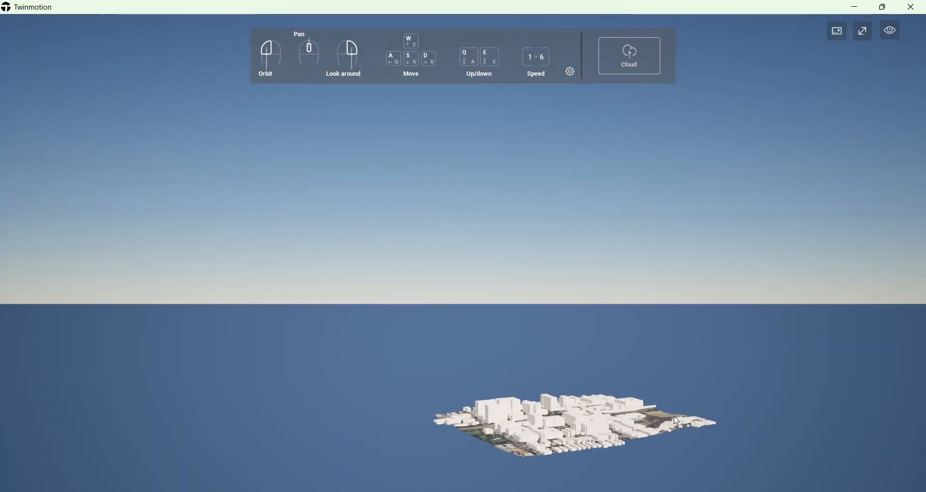
{"action": "middle_click_drag", "start_coordinate": [667, 442], "coordinate": [624, 420]}
{"action": "scroll", "coordinate": [609, 470], "scroll_direction": "up", "scroll_amount": 3}
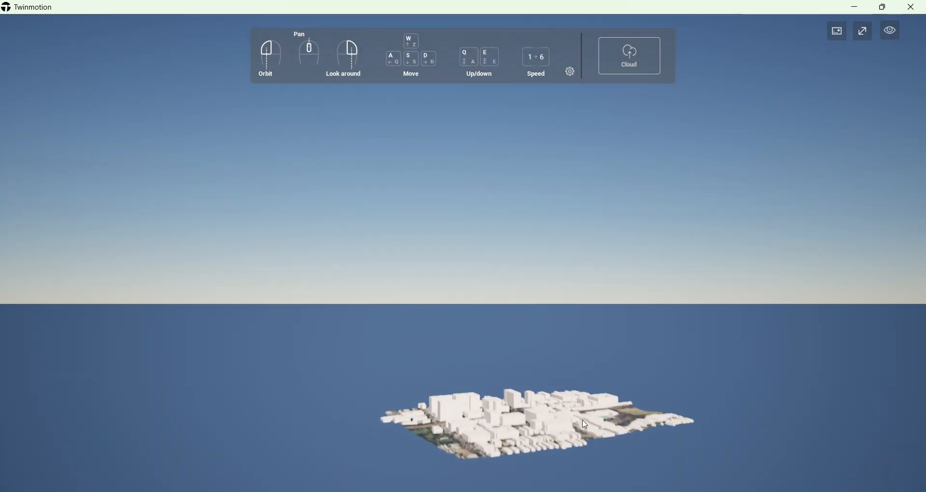
{"action": "left_click_drag", "start_coordinate": [609, 472], "coordinate": [375, 384]}
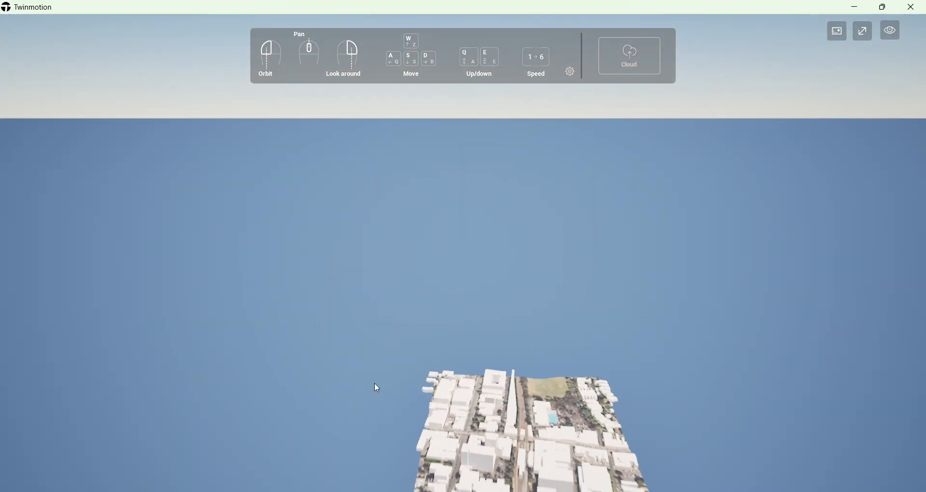
{"action": "scroll", "coordinate": [501, 406], "scroll_direction": "down", "scroll_amount": 2}
{"action": "scroll", "coordinate": [501, 406], "scroll_direction": "down", "scroll_amount": 1}
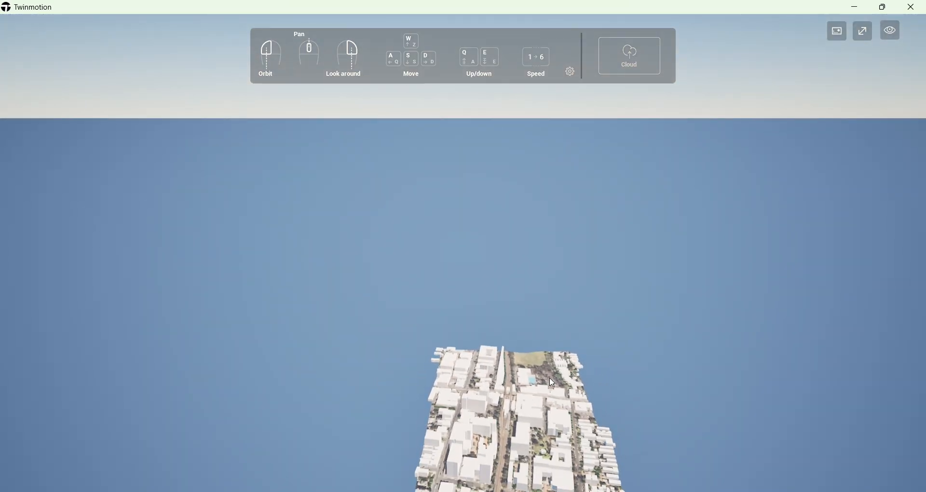